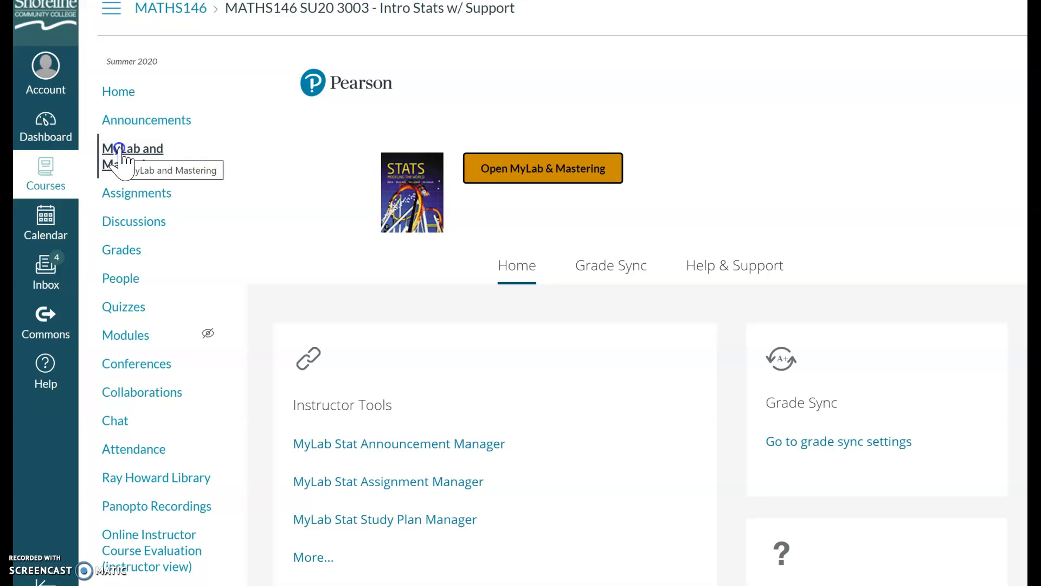
# Step: Open MyLab & Mastering and load the Chapter 7 textbook data set "Exercise 18: Disk drives again" in StatCrunch
pyautogui.click(510, 165)
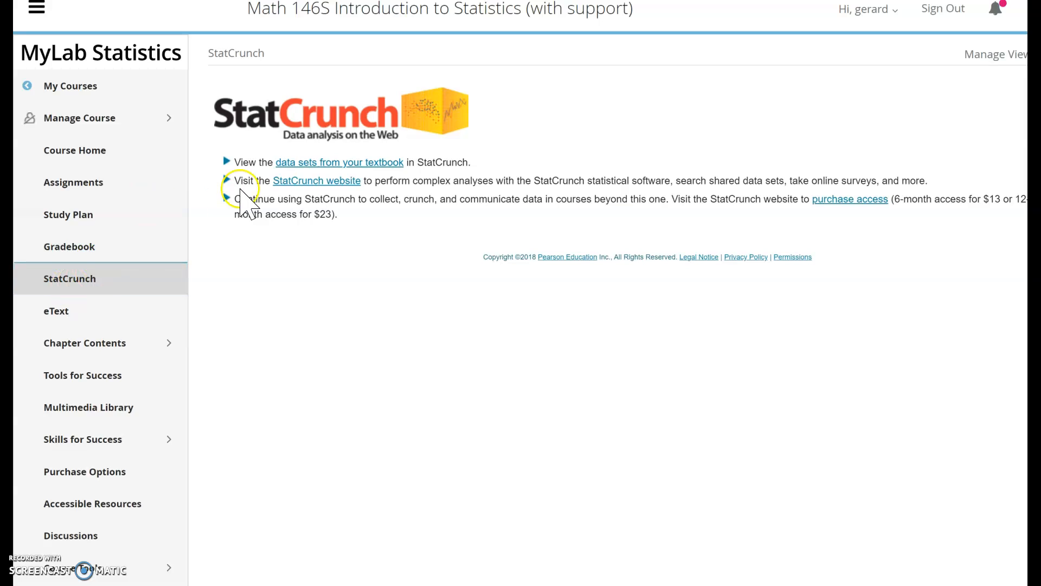
pyautogui.click(319, 164)
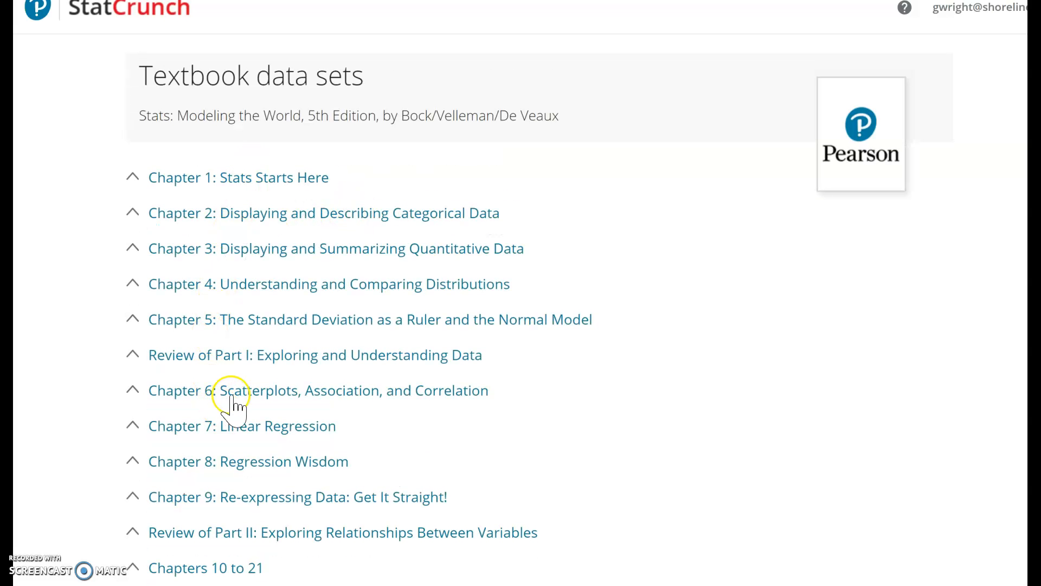
pyautogui.click(245, 427)
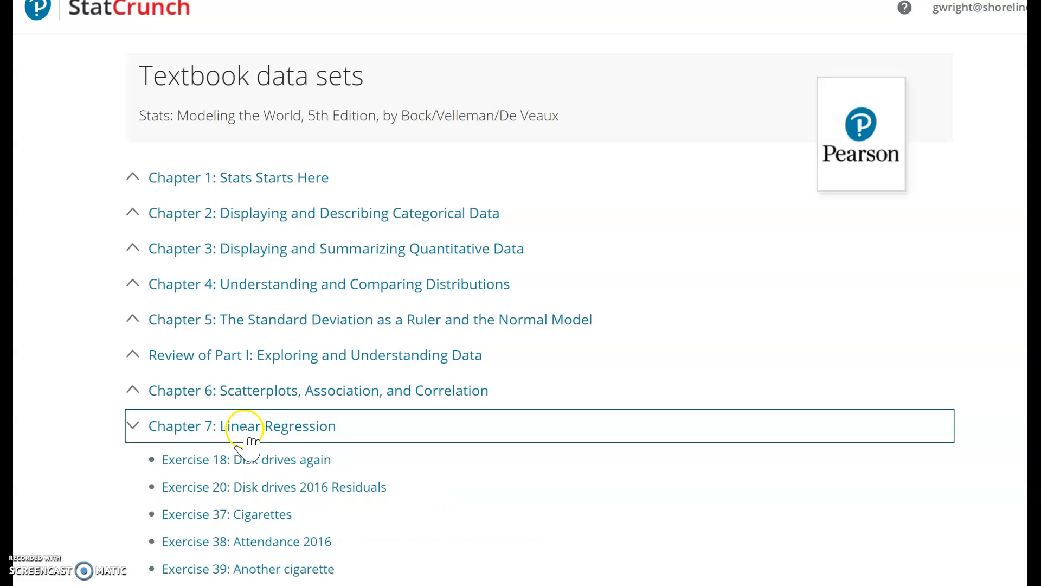
pyautogui.click(245, 462)
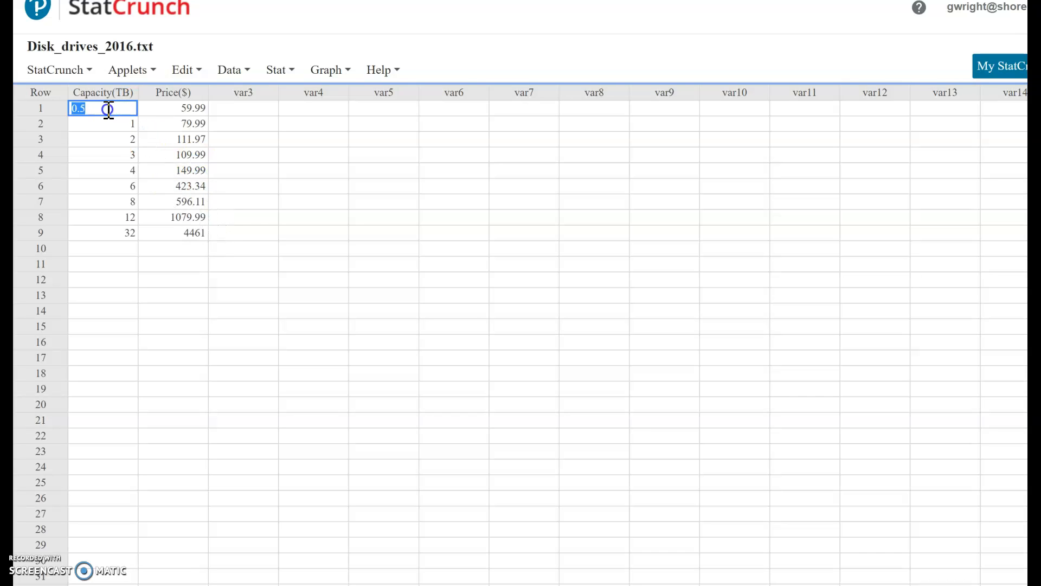
# Step: Copy all nine rows of the Capacity(TB) and Price($) values from the Disk_drives_2016.txt data table
pyautogui.moveTo(108, 110); pyautogui.dragTo(198, 235)
pyautogui.click(198, 233)
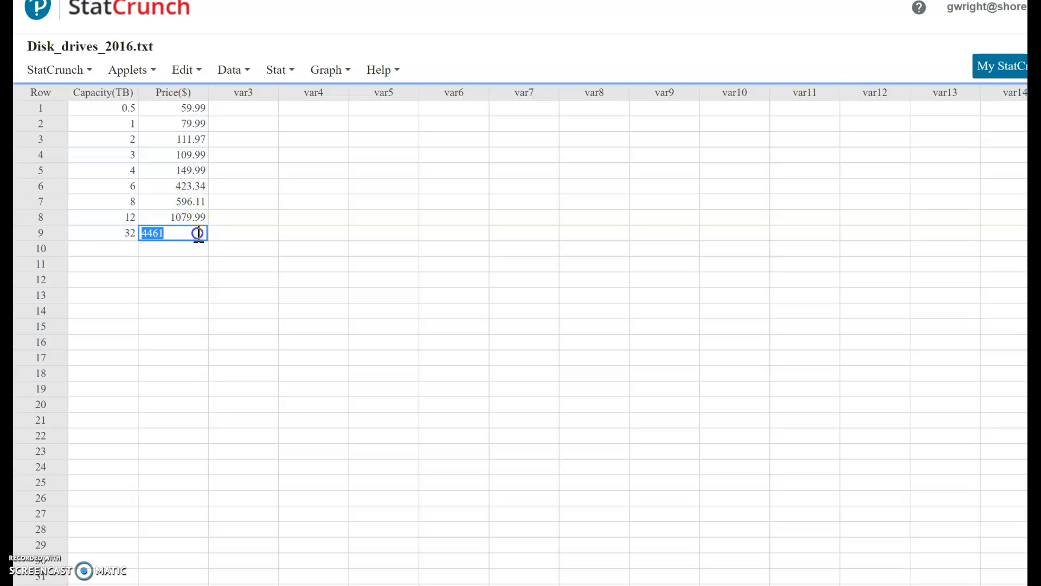
pyautogui.click(101, 108)
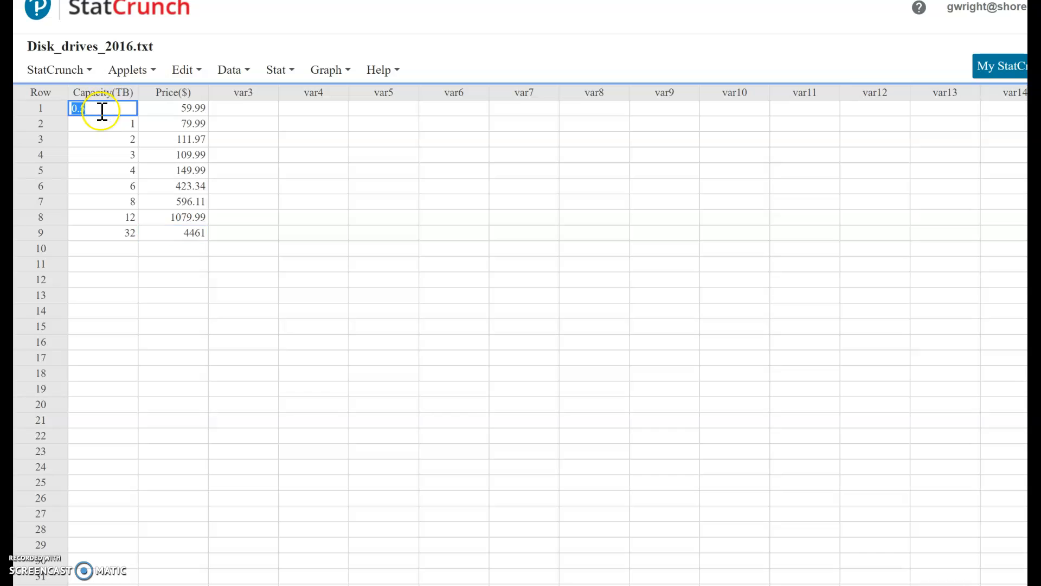
pyautogui.moveTo(97, 107); pyautogui.dragTo(155, 230)
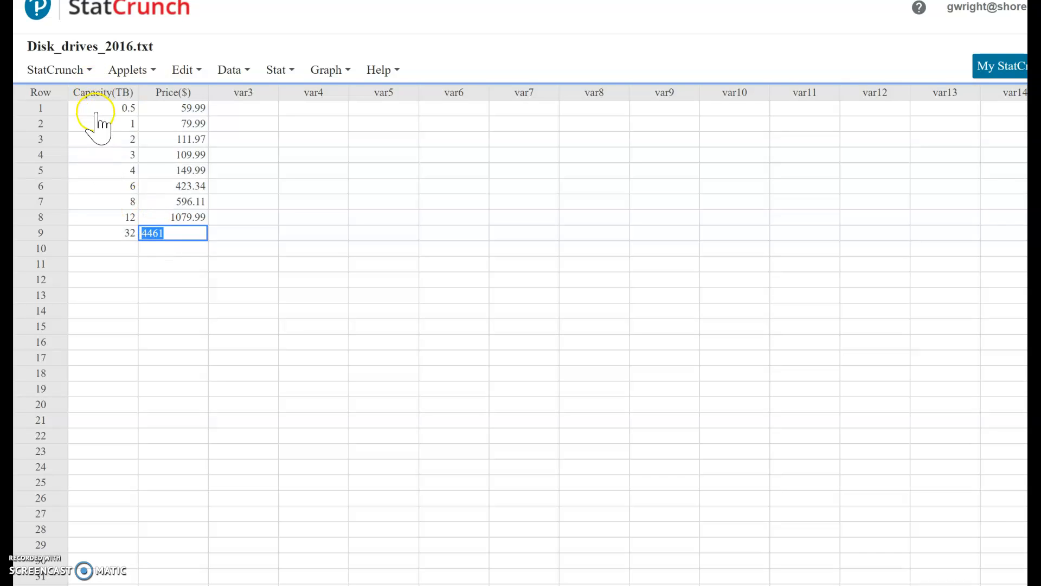
pyautogui.moveTo(97, 111); pyautogui.dragTo(173, 234)
pyautogui.hotkey('ctrl', 'c')
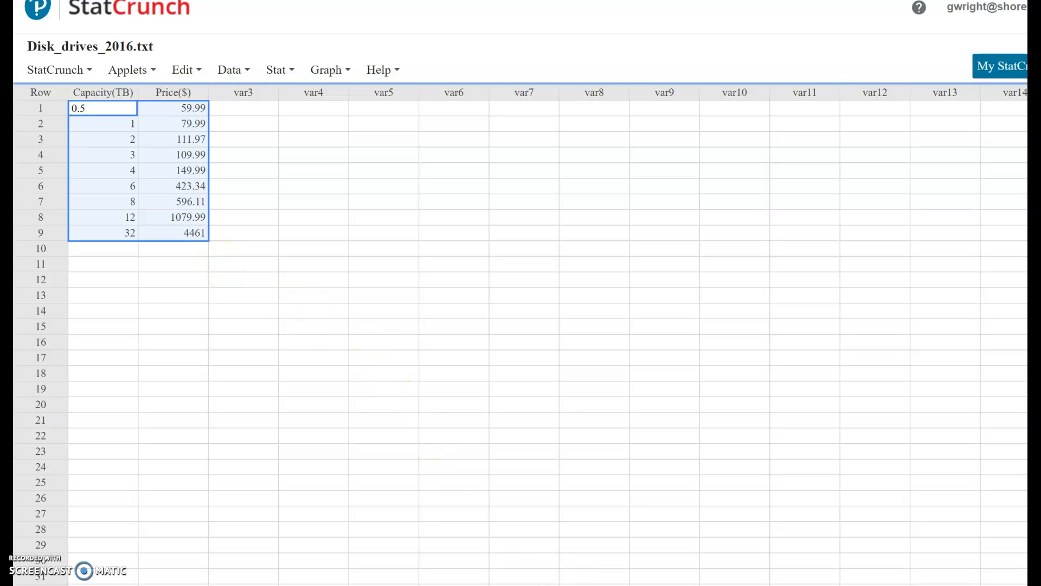
# Step: Switch to the blank Excel workbook and paste the copied disk drive data starting at cell A1
pyautogui.hotkey('alt', 'Tab')
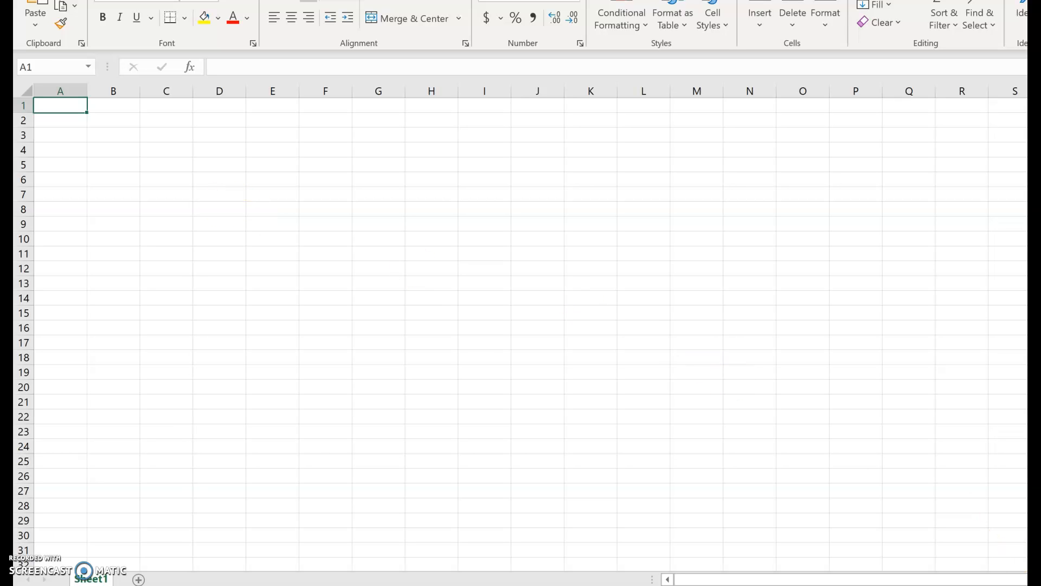
pyautogui.scroll(3, 657, 415)
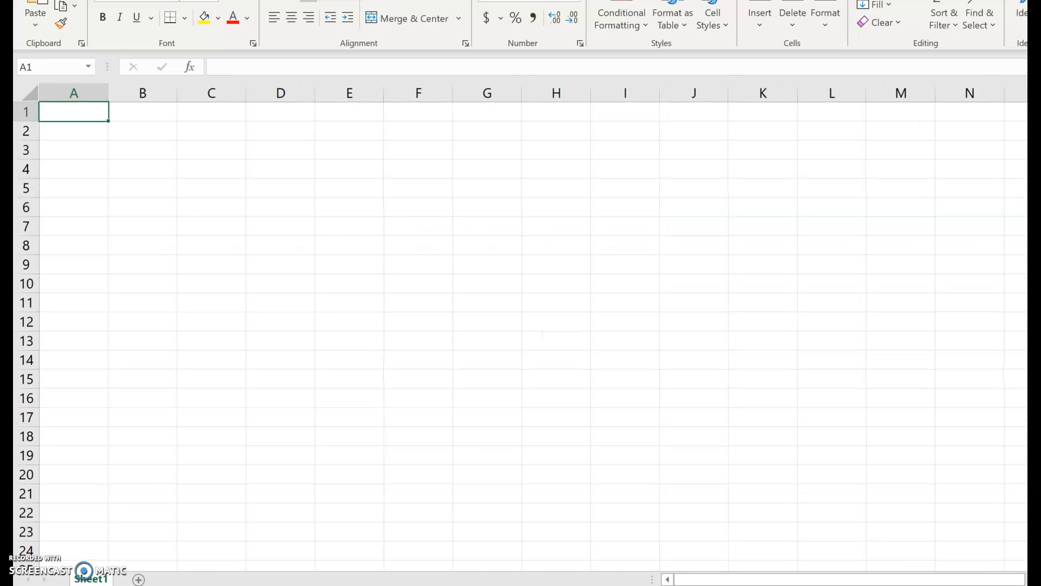
pyautogui.hotkey('ctrl', 'v')
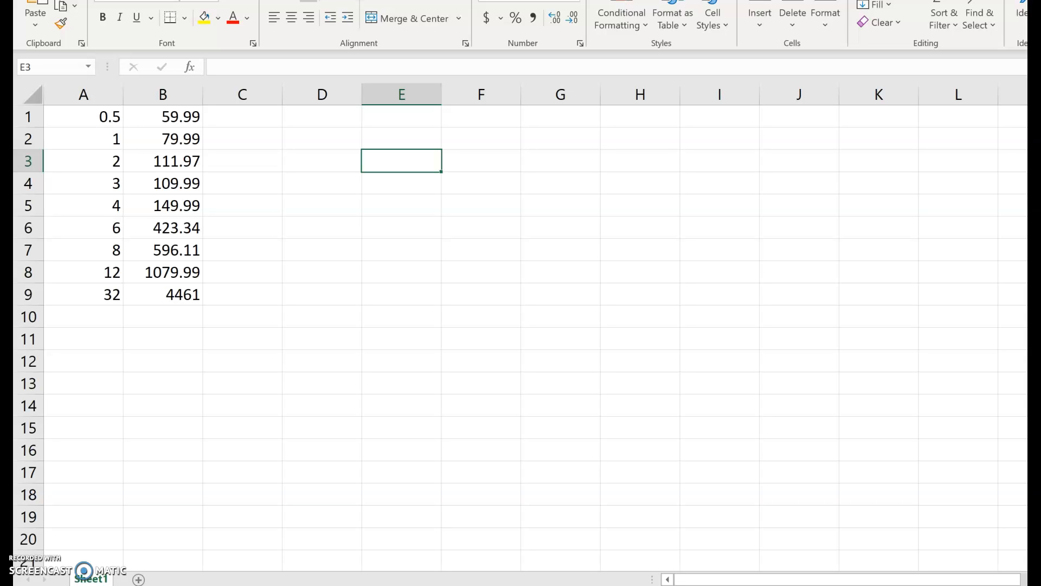
# Step: Insert a markers-only scatter chart of A1:B9 and move it away from the data, leaving columns D and E free at the top
pyautogui.hotkey('alt', 'n')
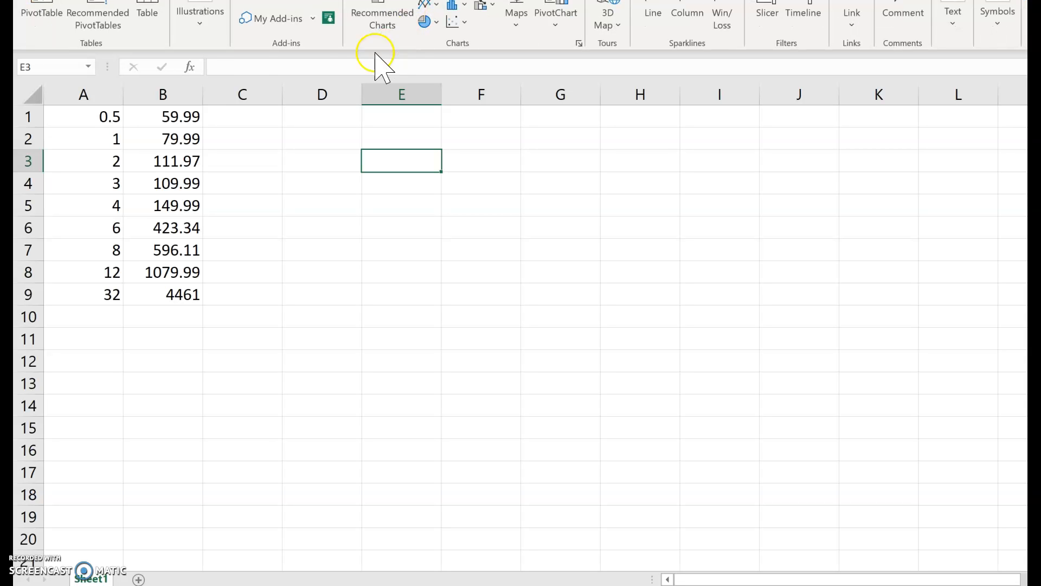
pyautogui.moveTo(63, 122); pyautogui.dragTo(163, 296)
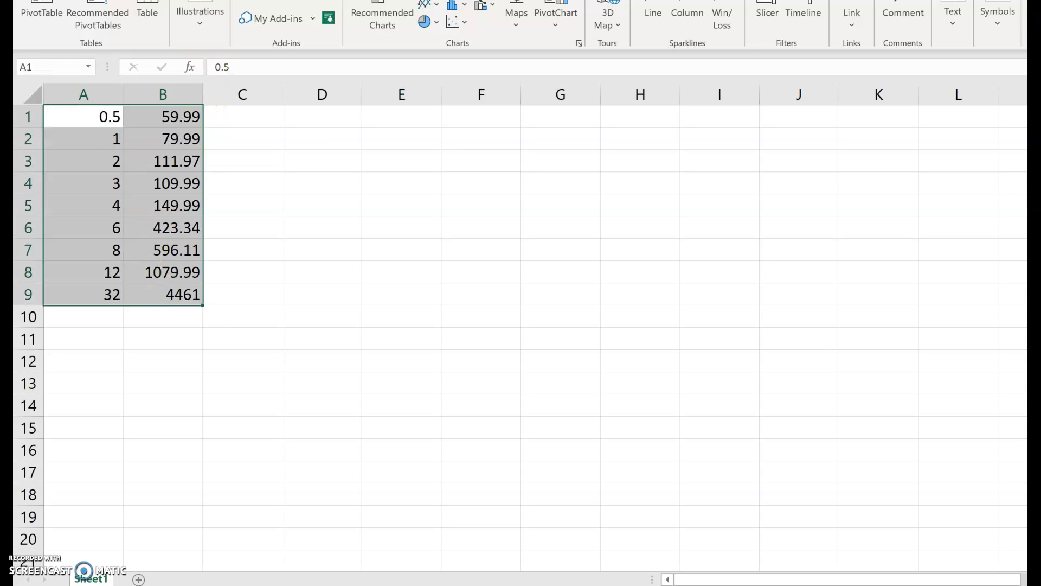
pyautogui.click(455, 22)
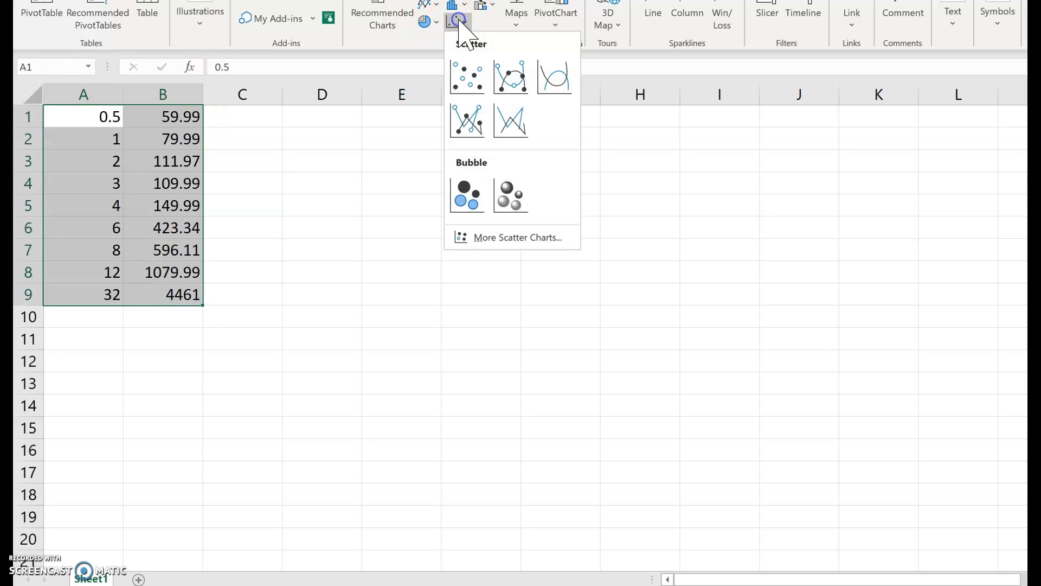
pyautogui.click(467, 76)
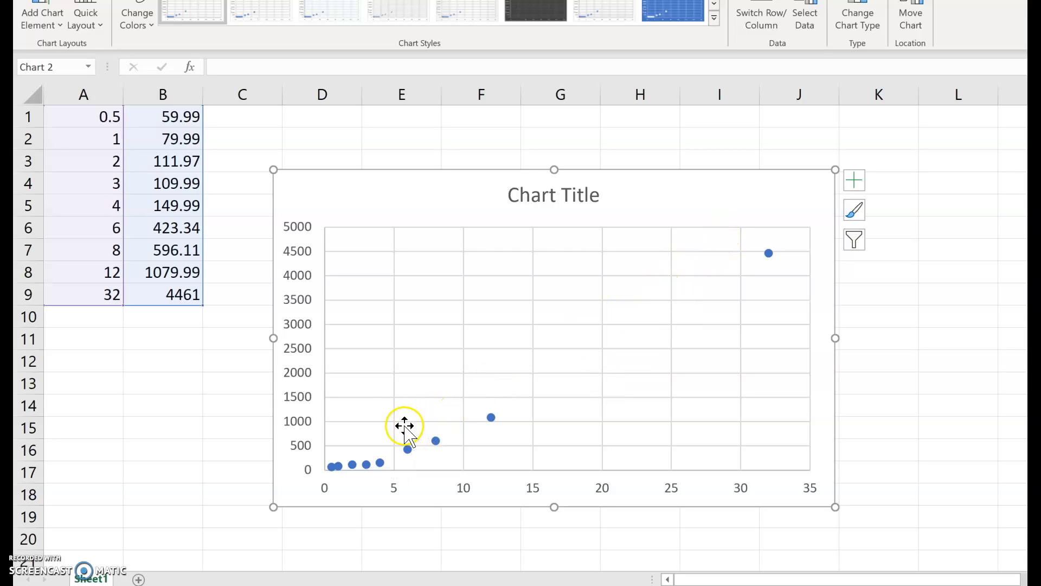
pyautogui.moveTo(357, 198); pyautogui.dragTo(590, 236)
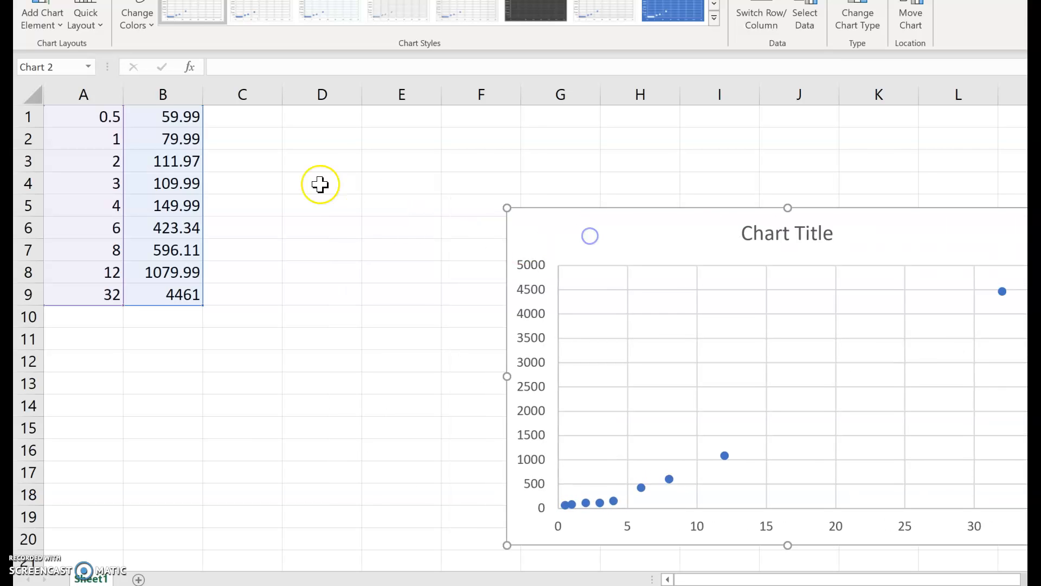
# Step: Calculate the regression slope in cell D2 with =slope(B1:B9,A1:A9), using prices as y and capacities as x
pyautogui.click(304, 144)
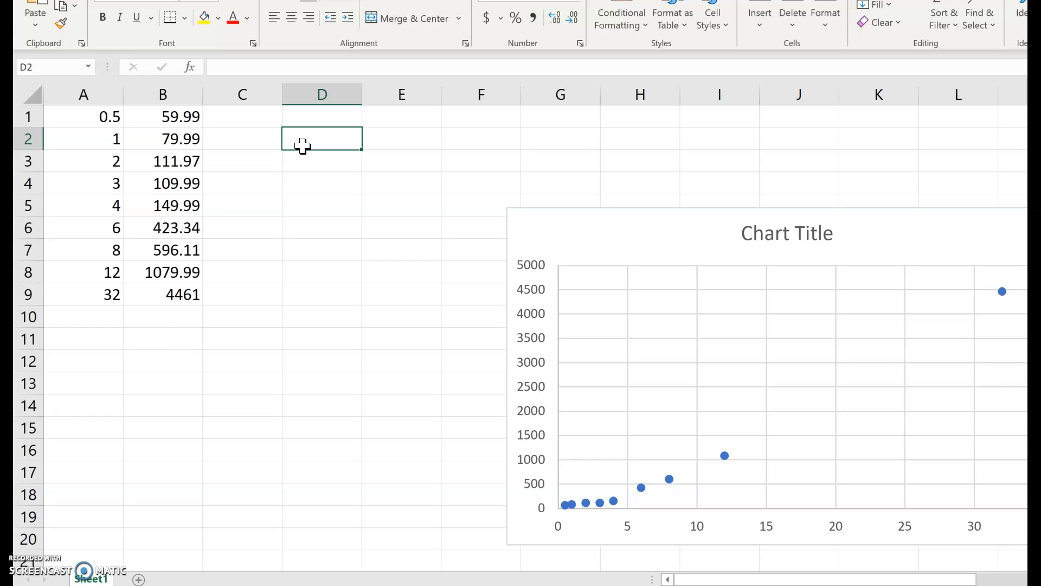
pyautogui.click(311, 142)
pyautogui.write('=slope')
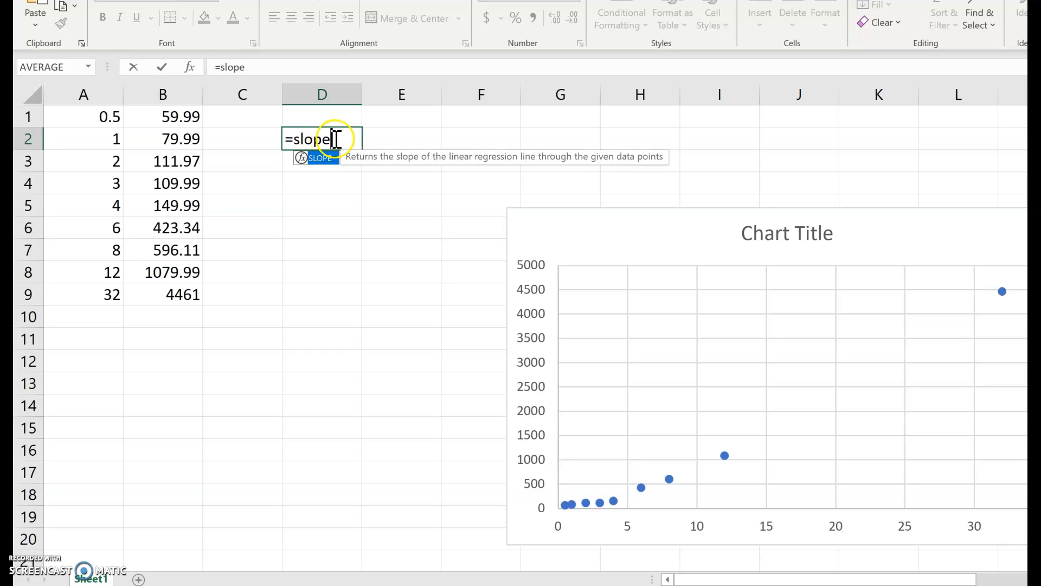
pyautogui.write('(')
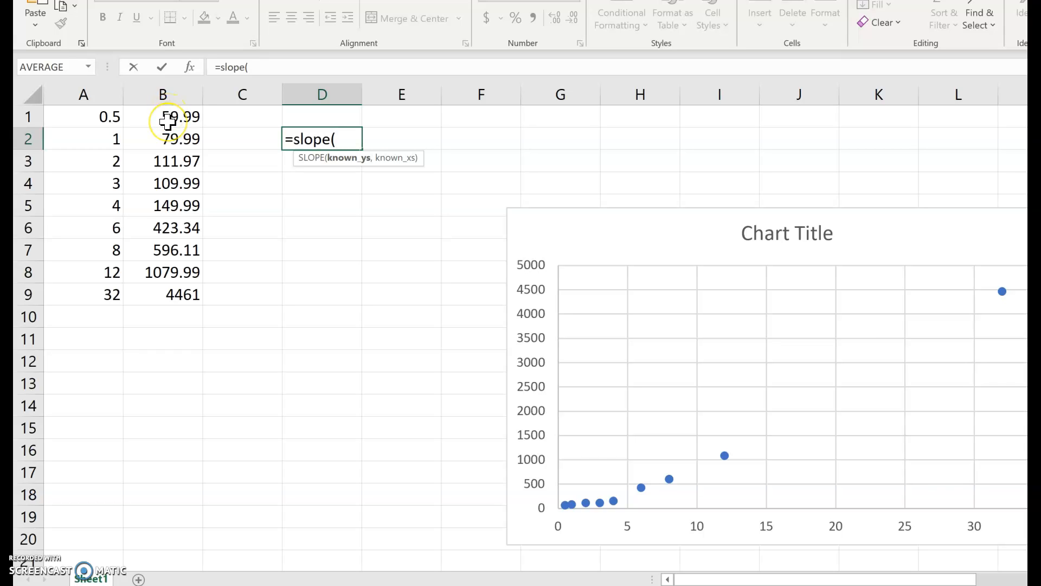
pyautogui.moveTo(168, 121); pyautogui.dragTo(175, 304)
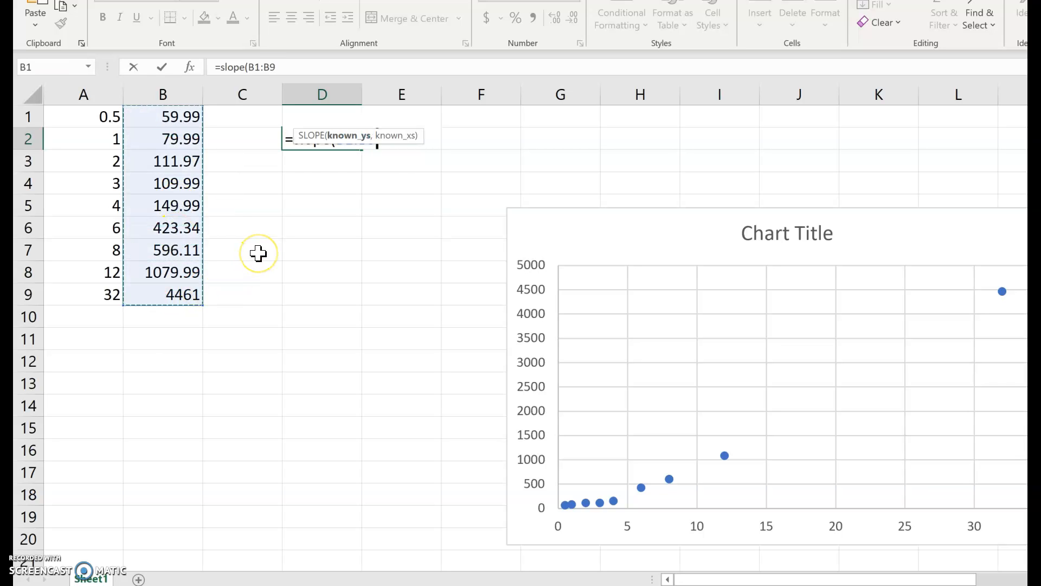
pyautogui.write(',')
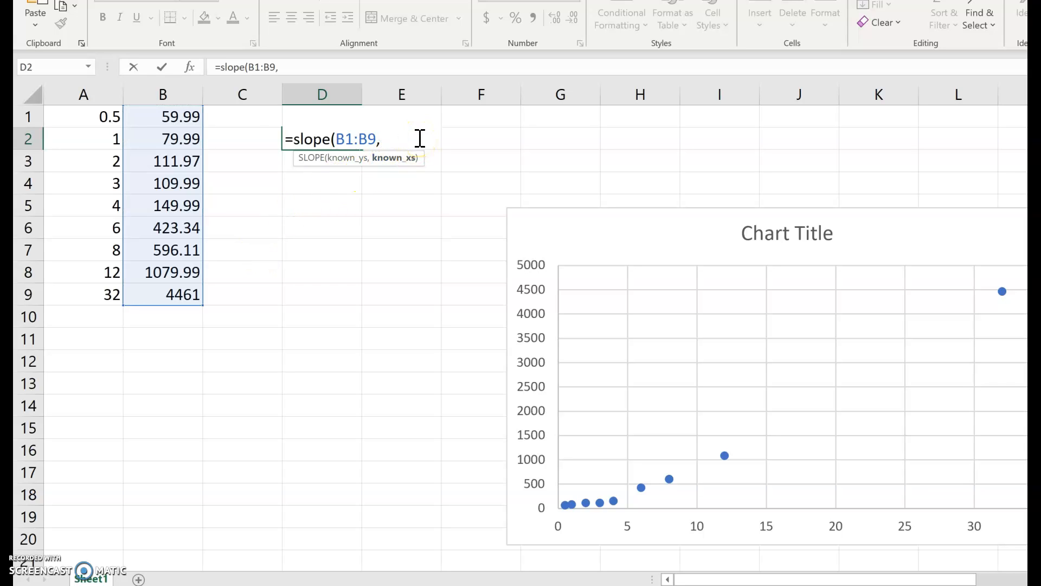
pyautogui.moveTo(83, 116); pyautogui.dragTo(103, 303)
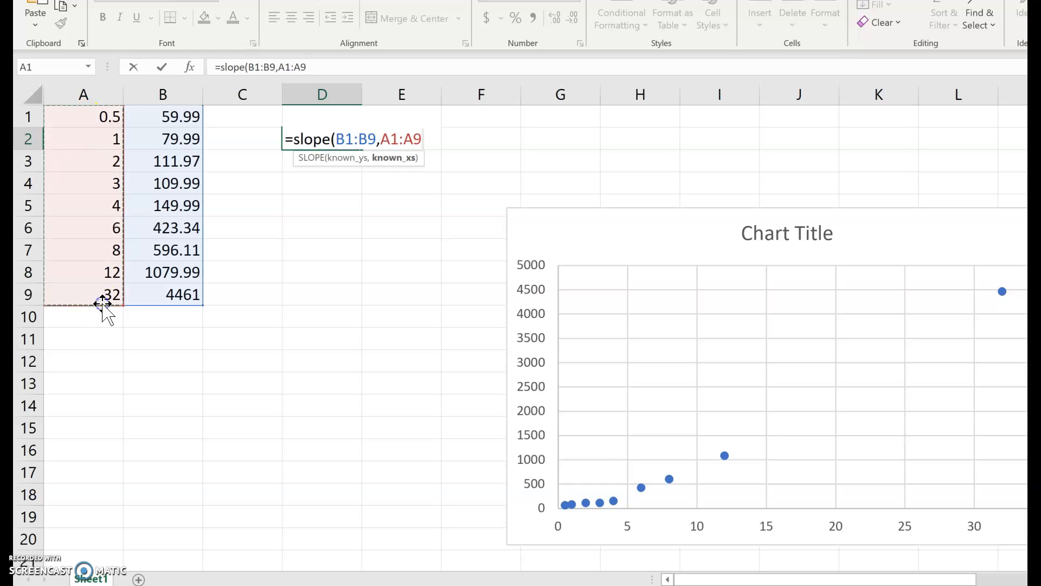
pyautogui.write(')')
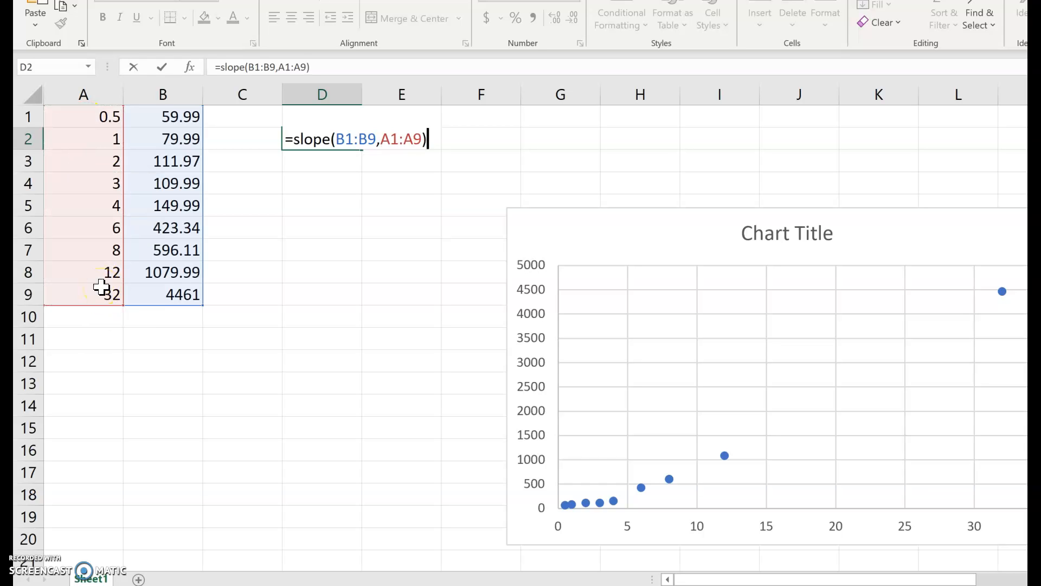
pyautogui.press('Return')
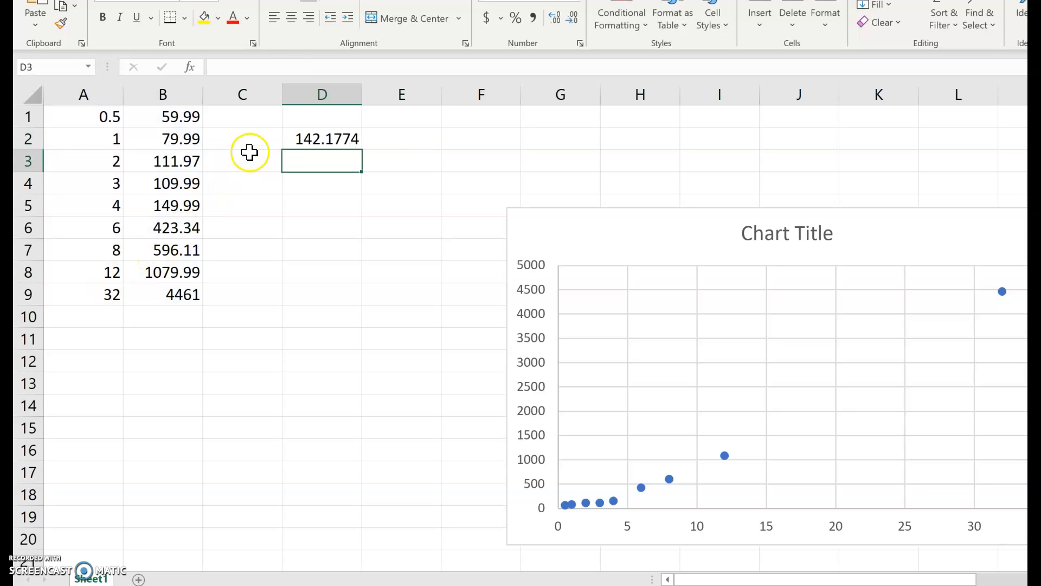
# Step: Label the calculated value by entering "slope" in cell E2
pyautogui.click(396, 140)
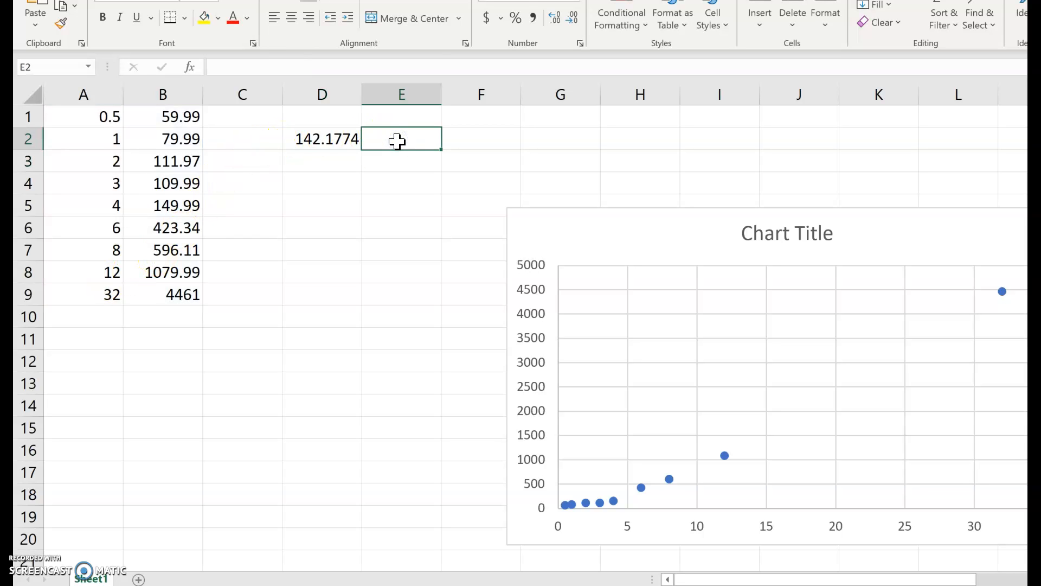
pyautogui.write('slope')
pyautogui.press('Return')
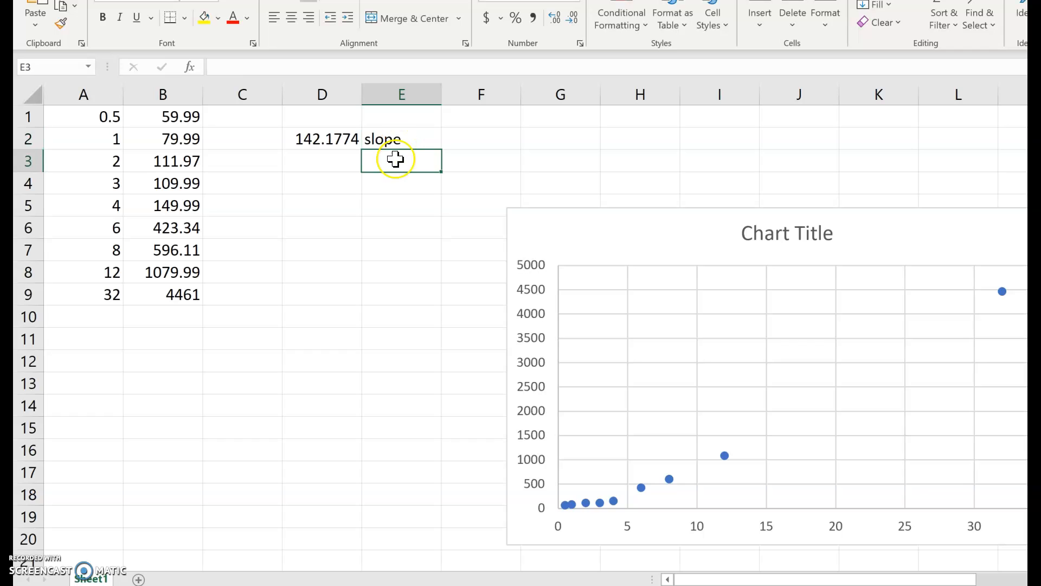
# Step: Review the SLOPE formula in cell D2 and the ranges it references at a larger zoom, leaving the formula as it is
pyautogui.click(324, 134)
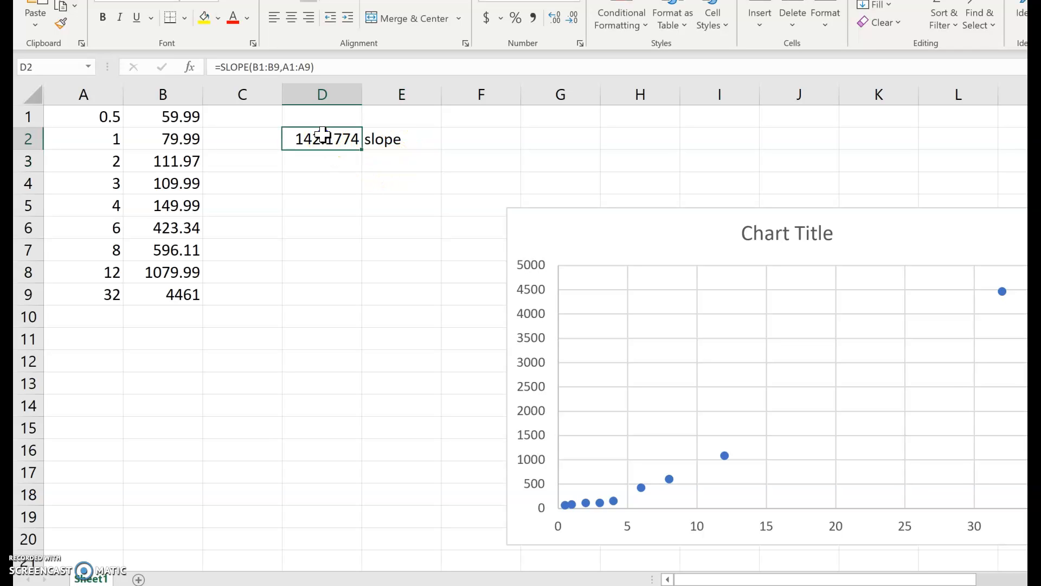
pyautogui.doubleClick(324, 134)
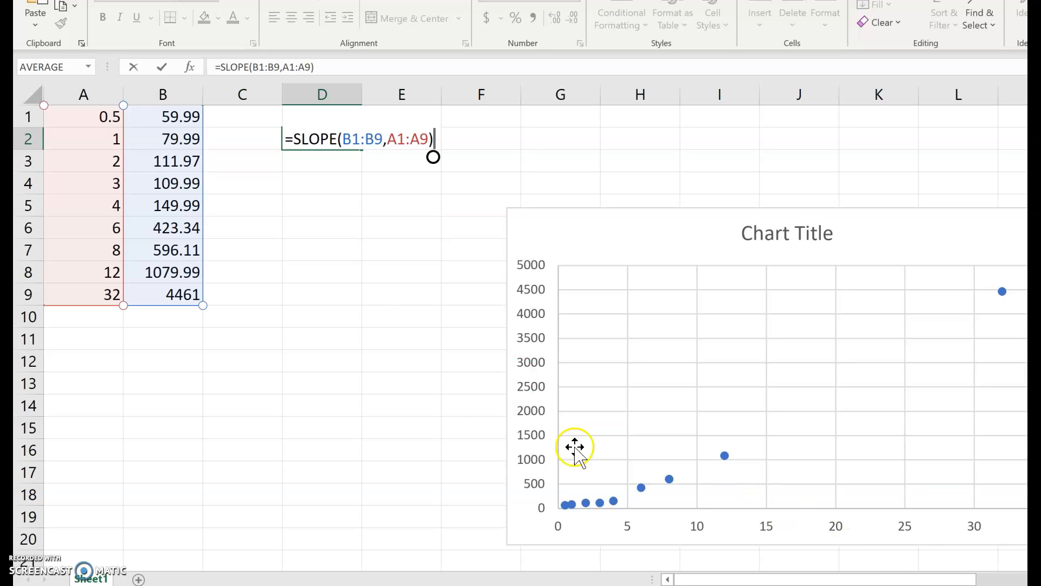
pyautogui.press('Escape')
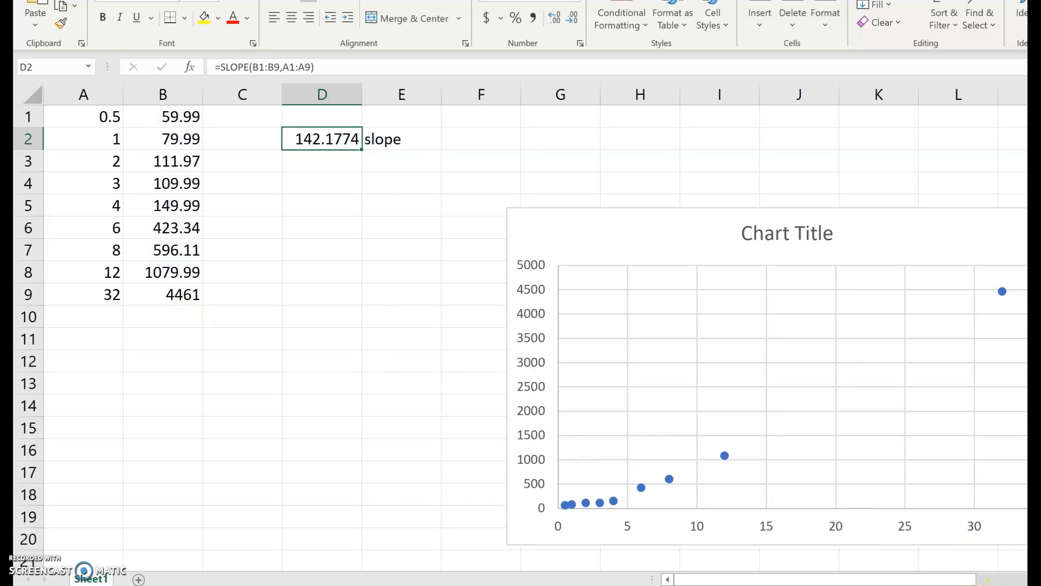
pyautogui.scroll(4, 883, 553)
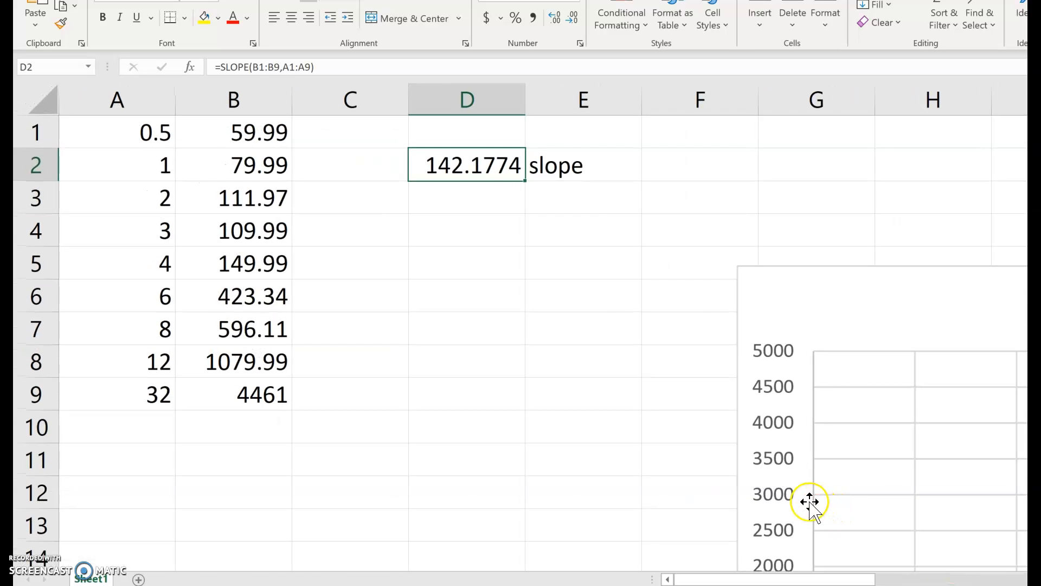
pyautogui.press('F2')
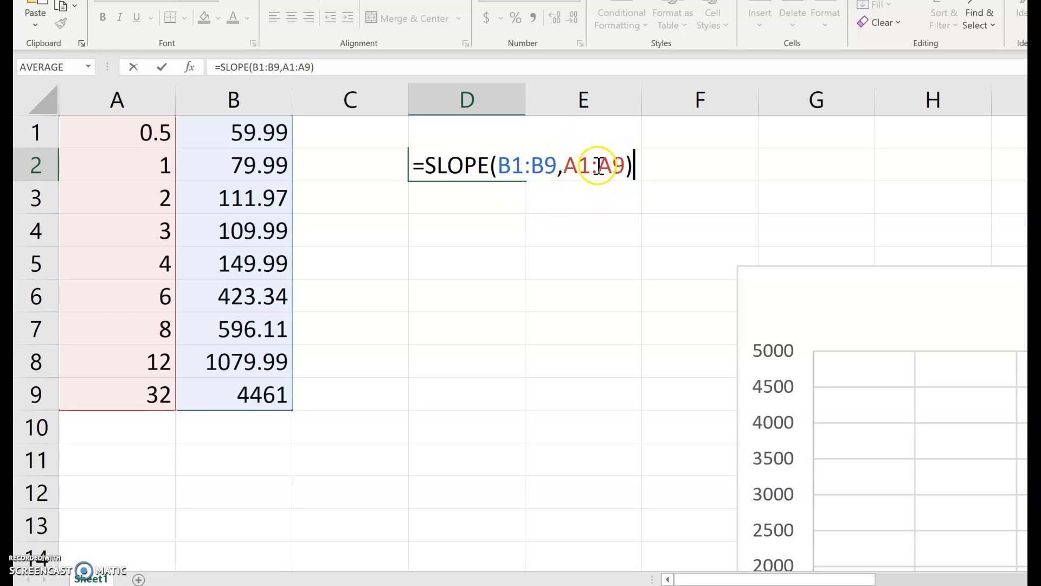
pyautogui.press('Return')
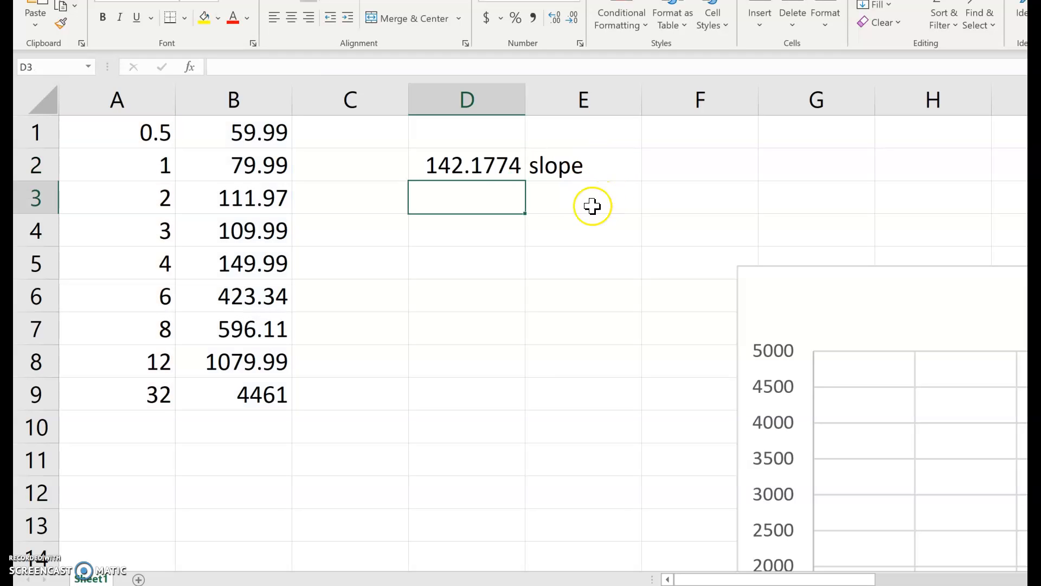
# Step: Calculate the regression intercept in cell D3 with =intercept(B1:B9,A1:A9), using prices as y and capacities as x
pyautogui.write('=ingter')
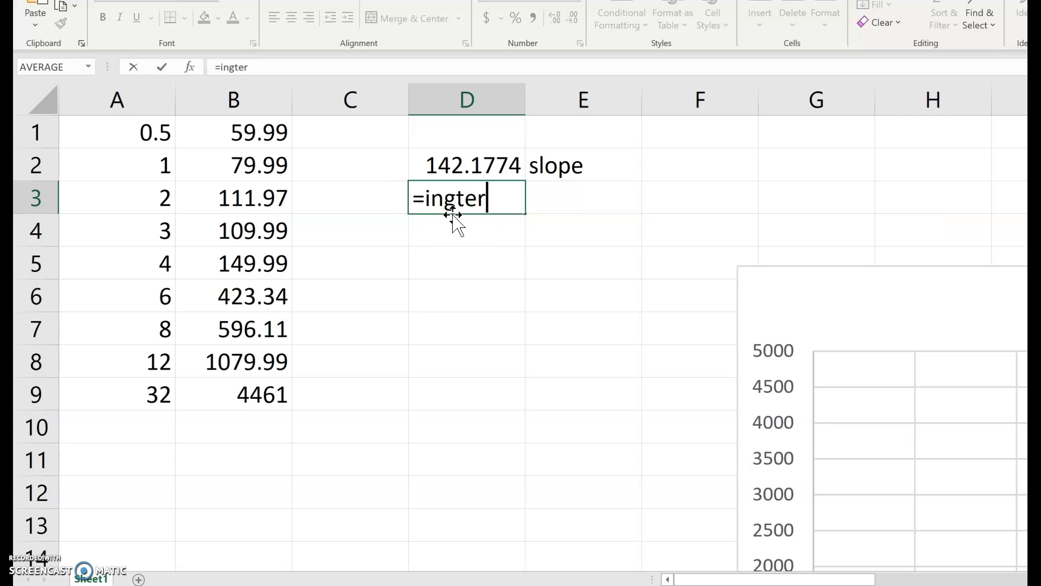
pyautogui.press('BackSpace')
pyautogui.write('tercept')
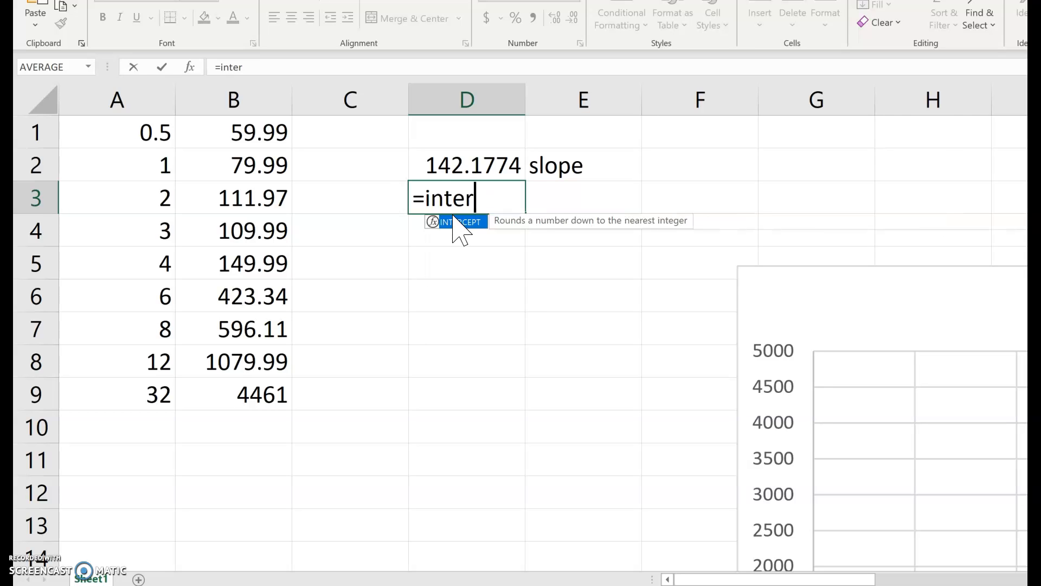
pyautogui.write('(')
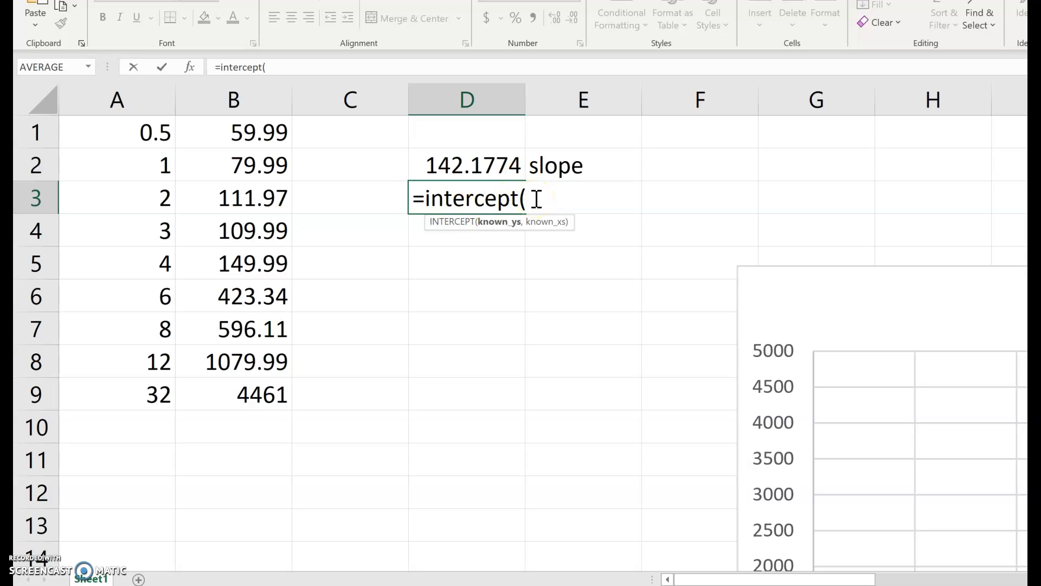
pyautogui.moveTo(217, 132); pyautogui.dragTo(228, 395)
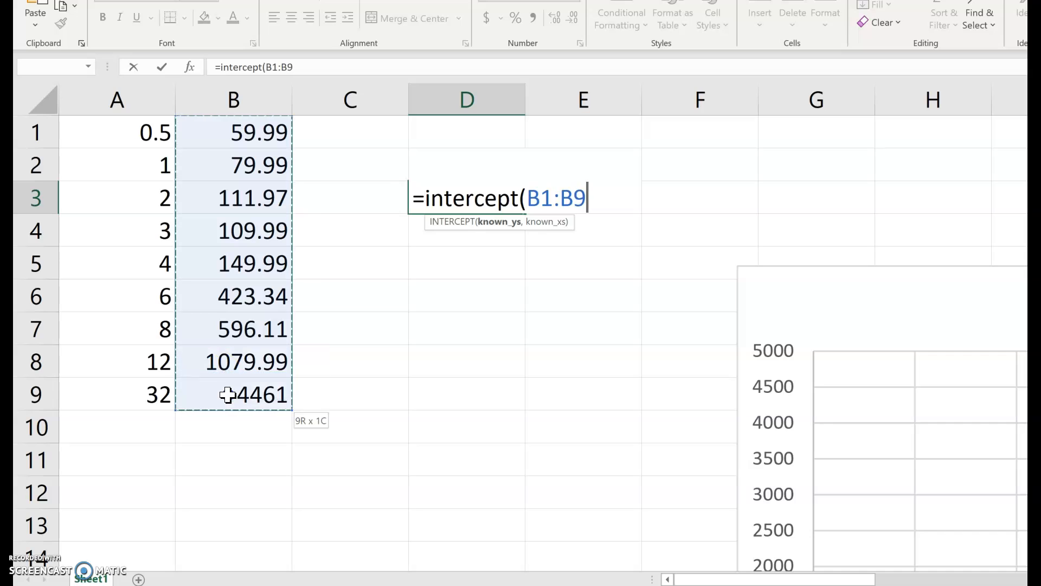
pyautogui.write(',')
pyautogui.moveTo(114, 130); pyautogui.dragTo(116, 382)
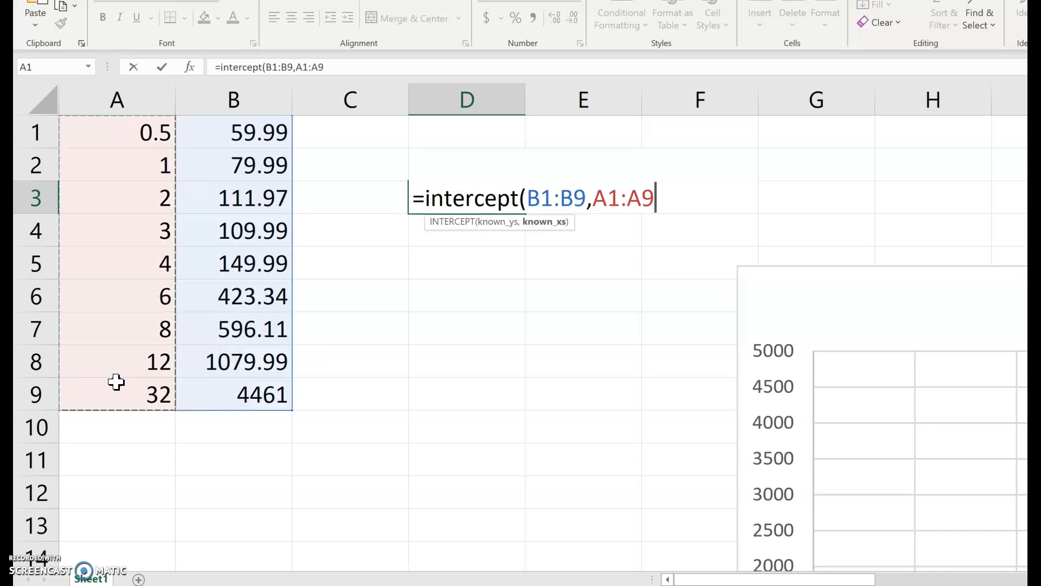
pyautogui.press('Return')
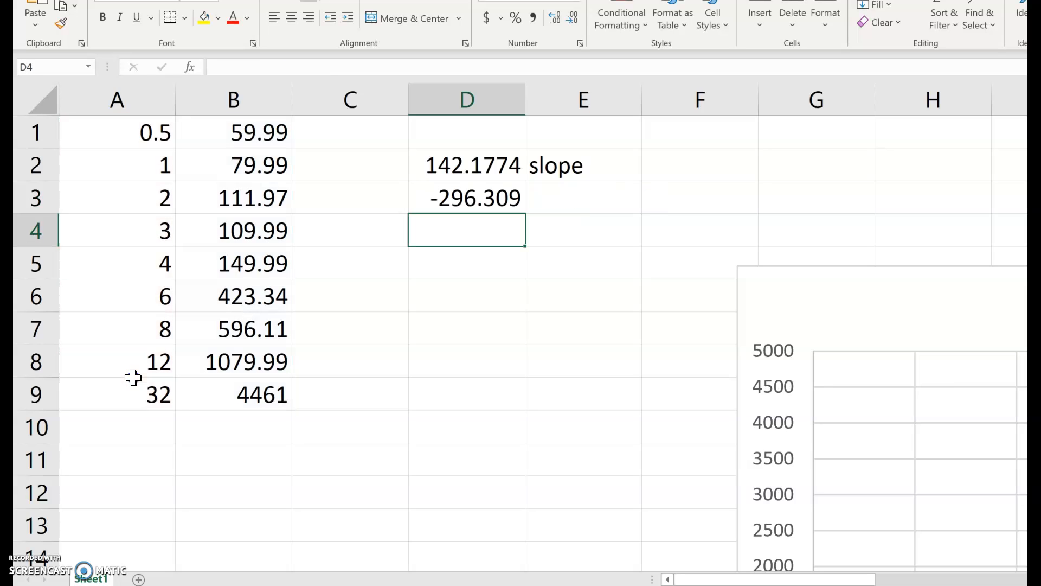
# Step: Label the value in D3 by entering "intercept" in cell E3
pyautogui.click(583, 198)
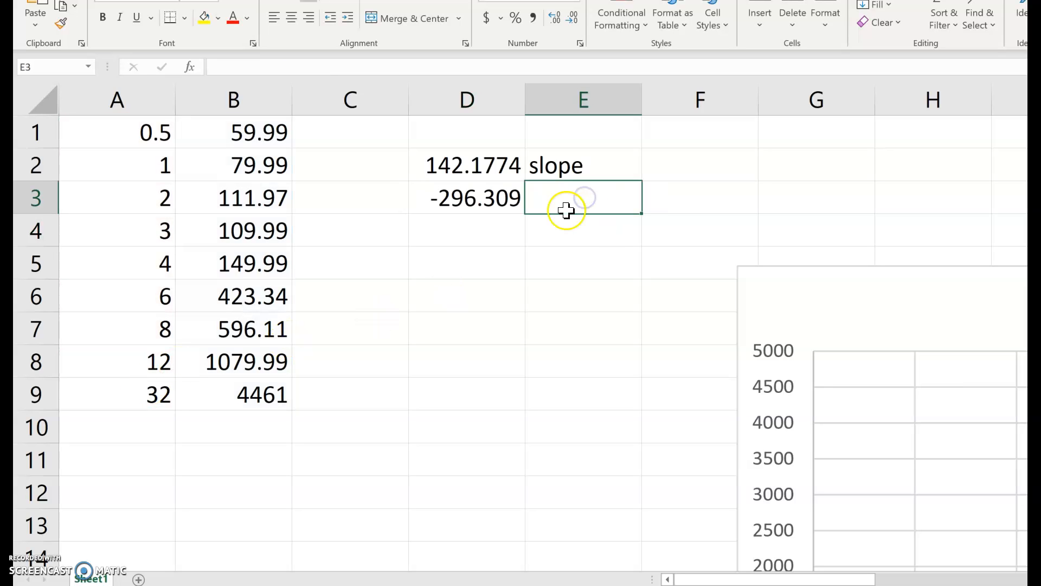
pyautogui.write('inter cept')
pyautogui.press('Return')
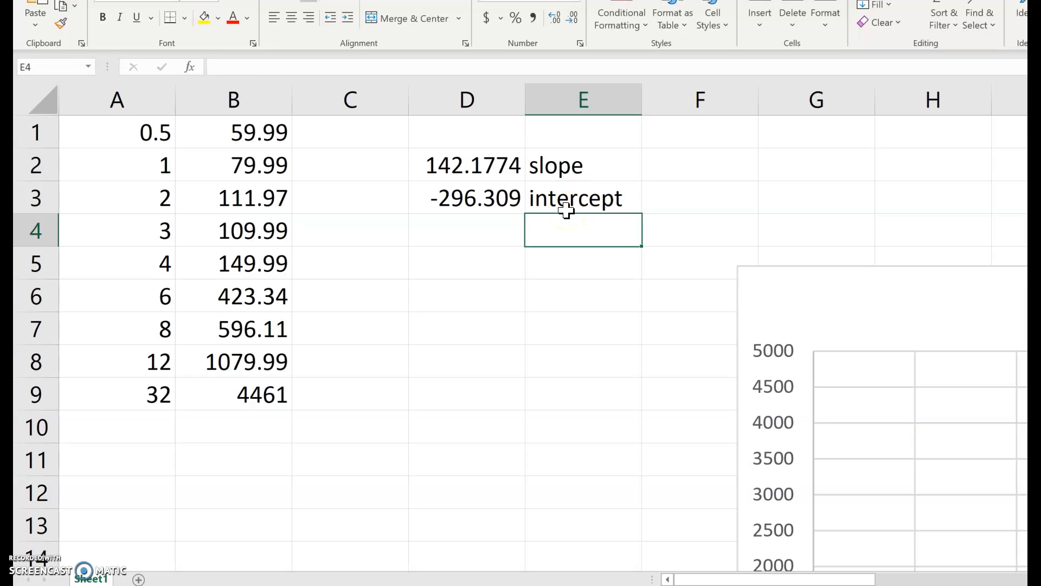
# Step: Write the regression line equation as text in cell D5: "y= -296.3+142.2x", with intercept and slope rounded to one decimal
pyautogui.click(506, 277)
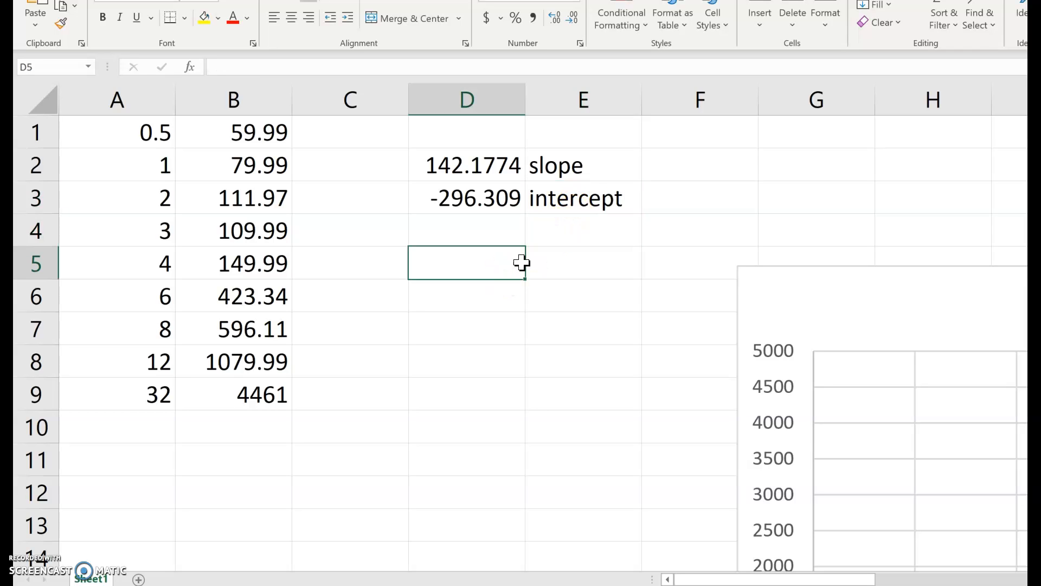
pyautogui.write('y=')
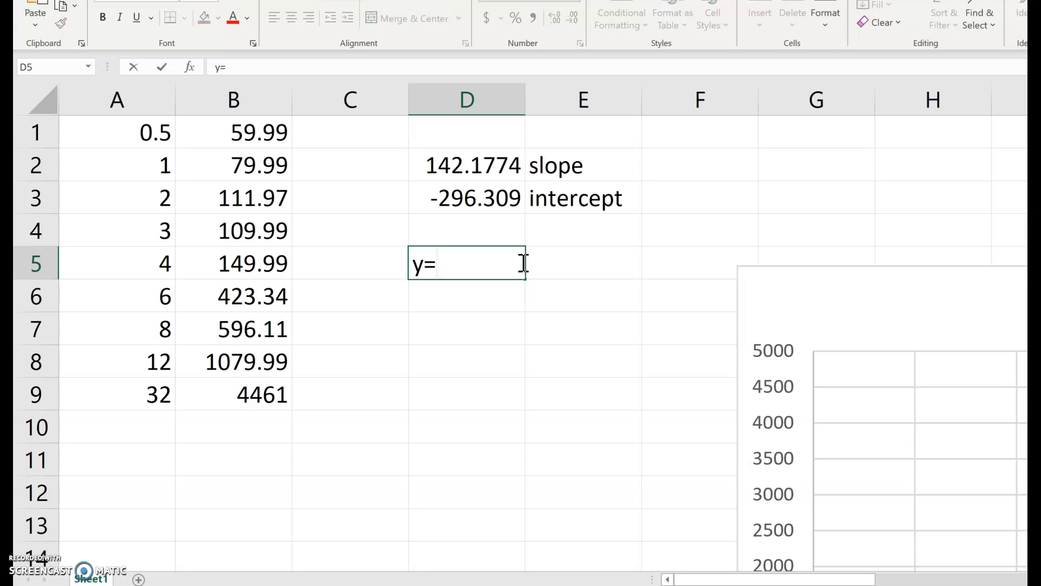
pyautogui.write('-296.3+')
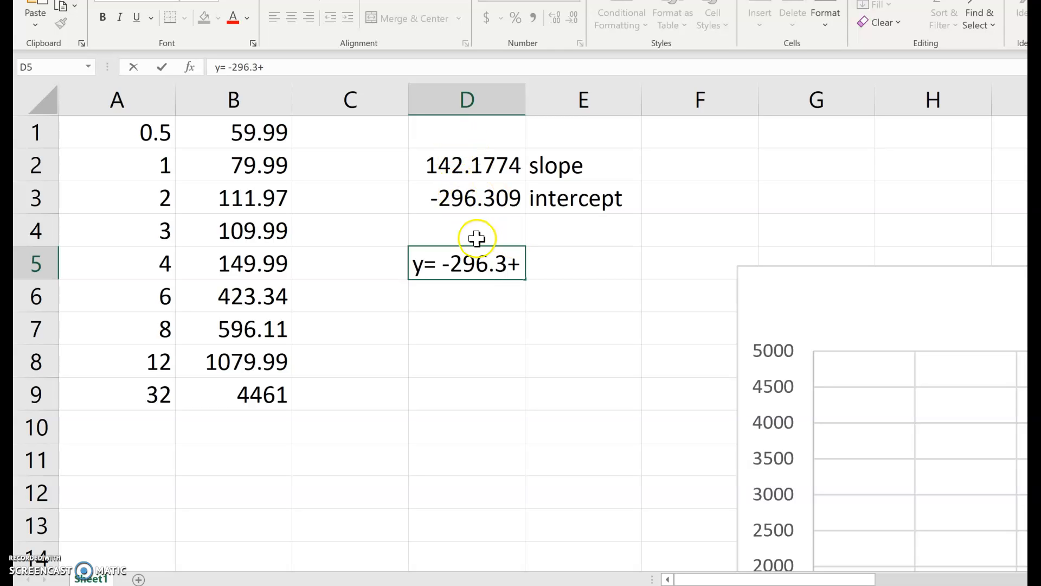
pyautogui.write('14')
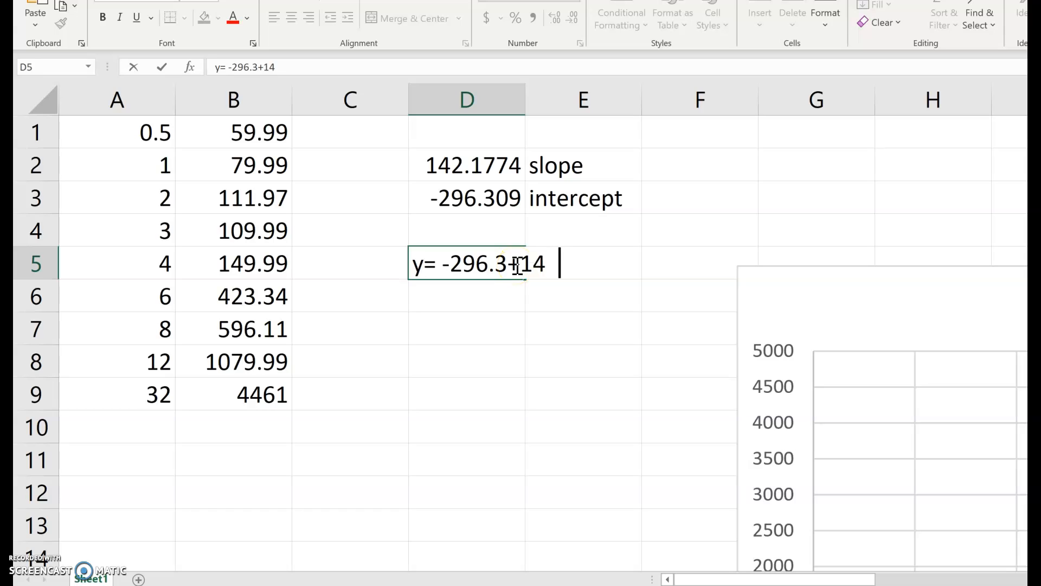
pyautogui.write('2.2x')
pyautogui.press('Return')
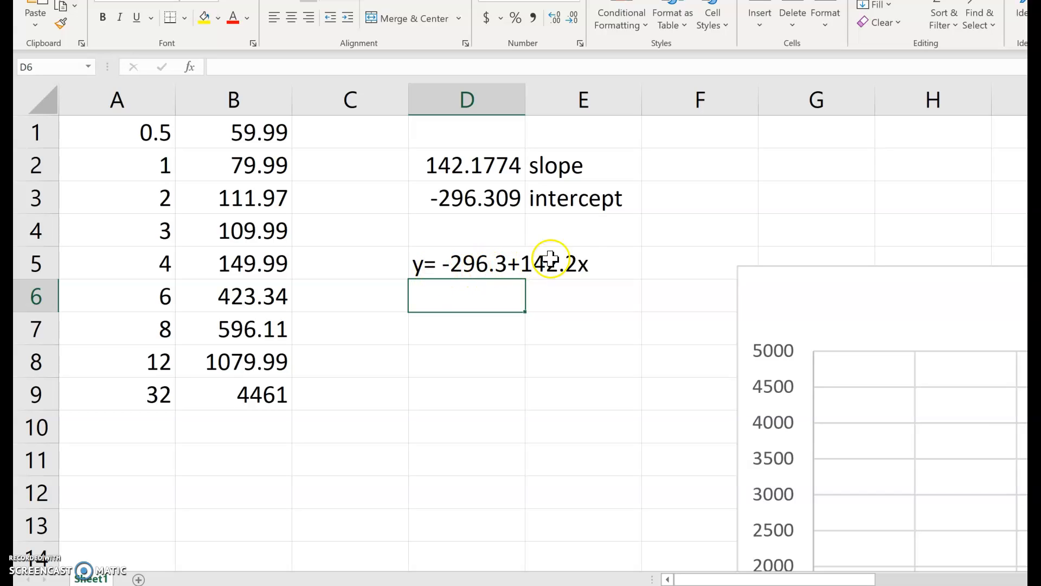
# Step: Label the regression equation by entering "equation of LSRL" in cell F5
pyautogui.click(654, 264)
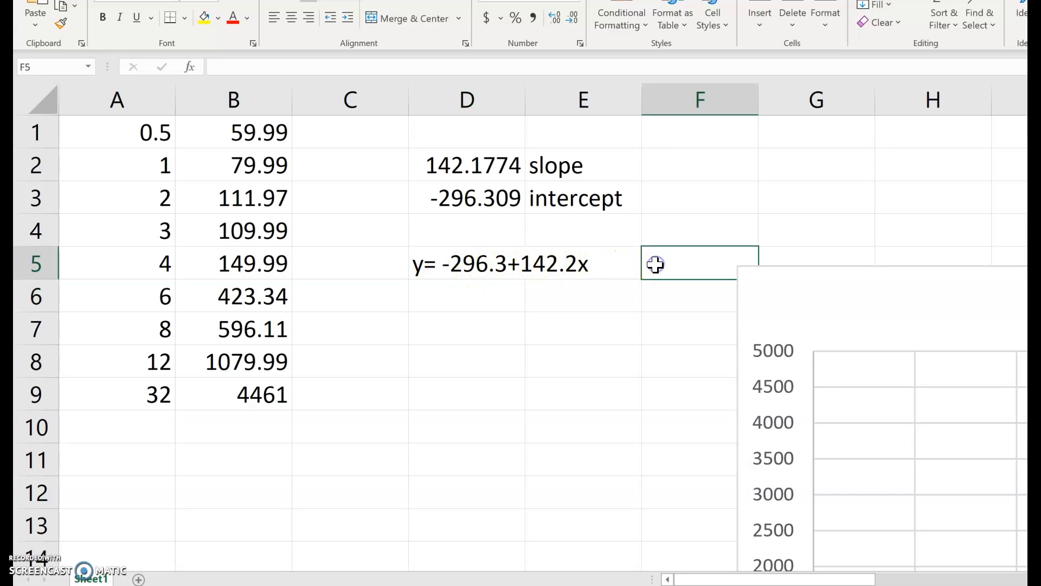
pyautogui.write('equation ')
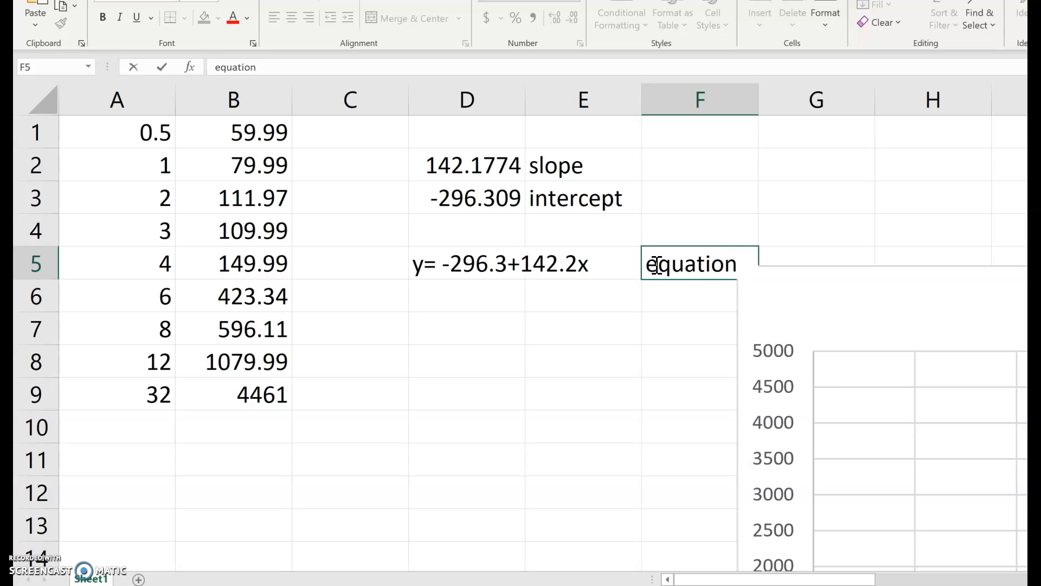
pyautogui.write('of LSRL')
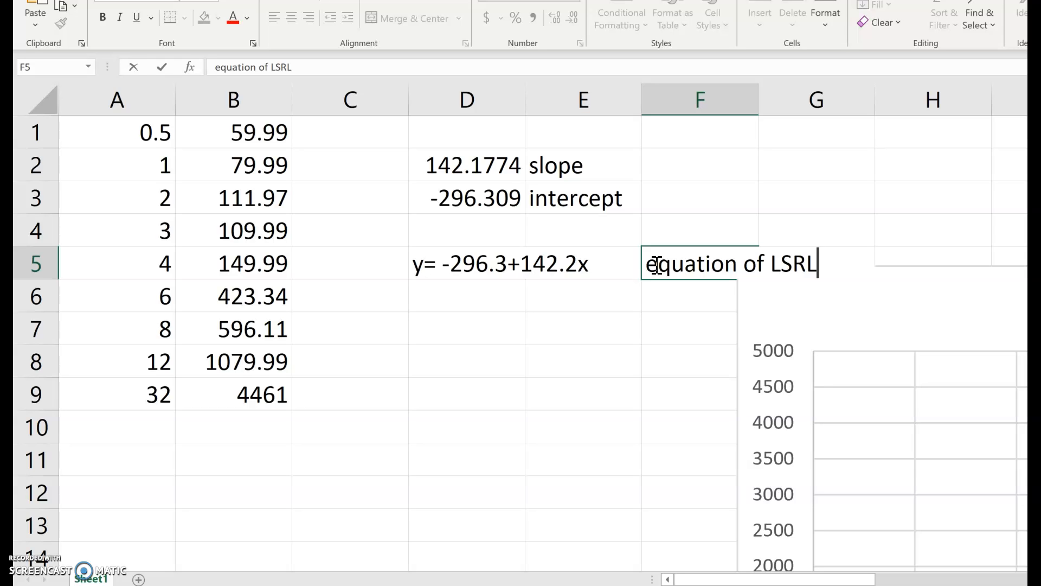
pyautogui.press('Return')
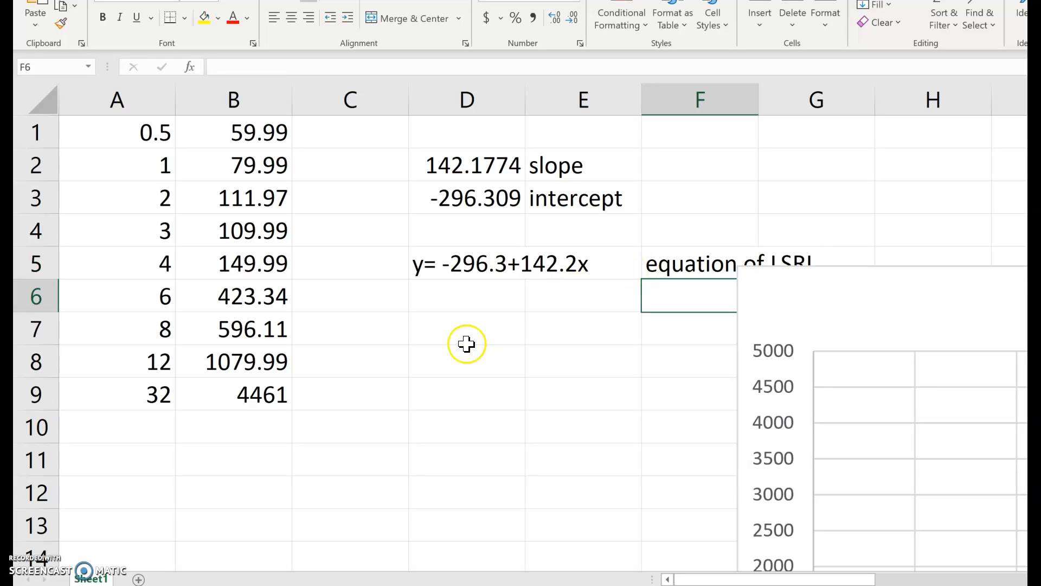